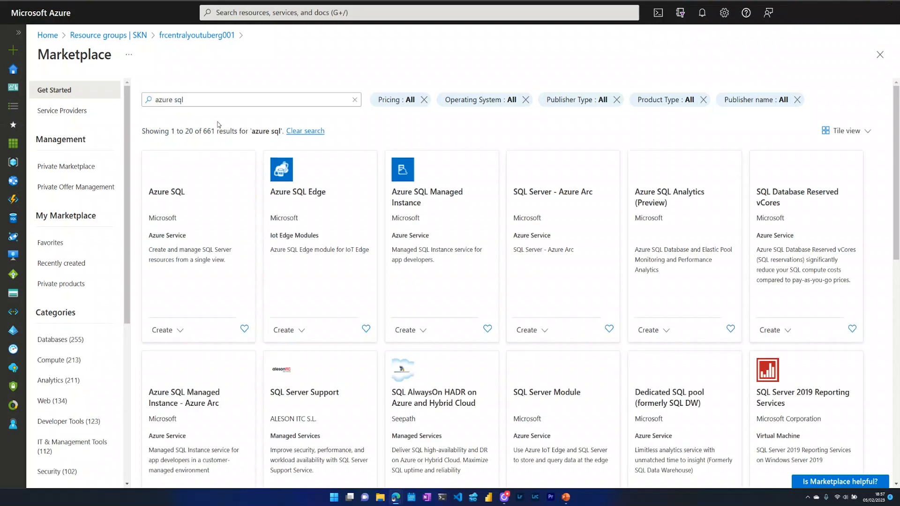
# Start creating a SQL elastic pool from the Azure SQL resource options.
pyautogui.click(204, 208)
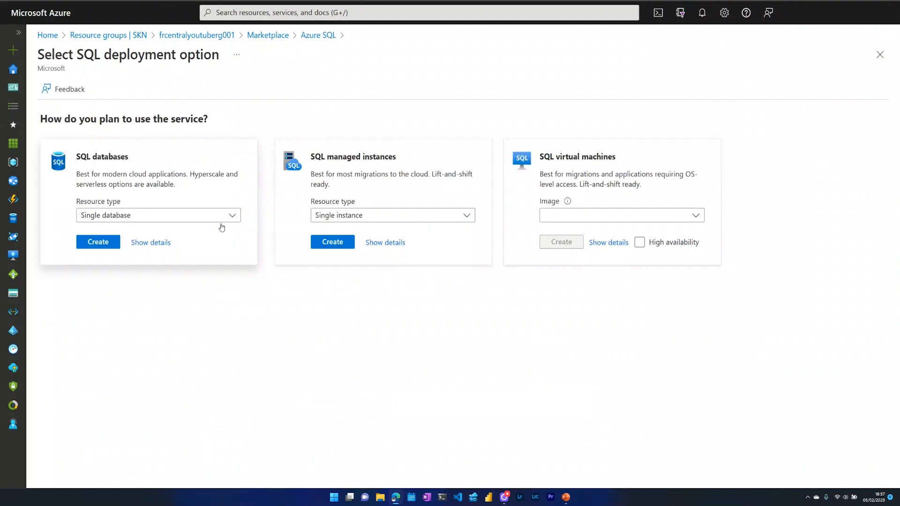
pyautogui.click(220, 216)
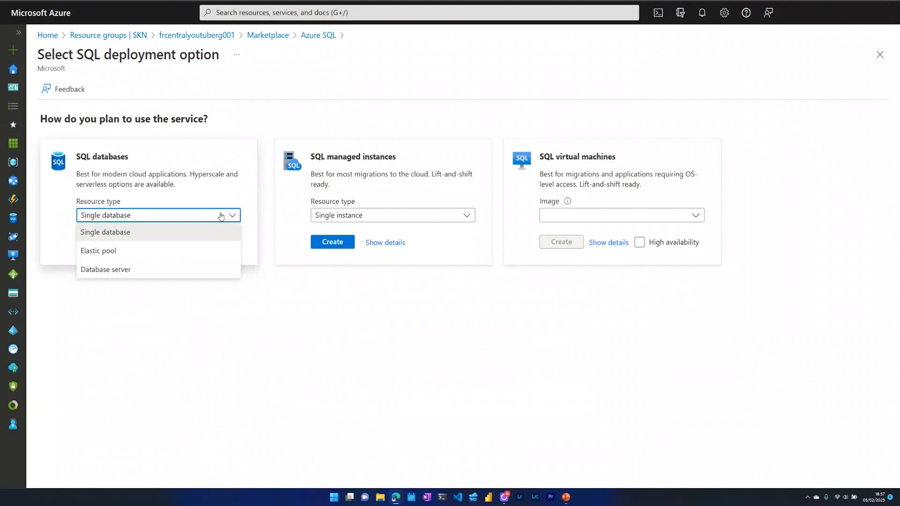
pyautogui.click(134, 251)
pyautogui.click(101, 242)
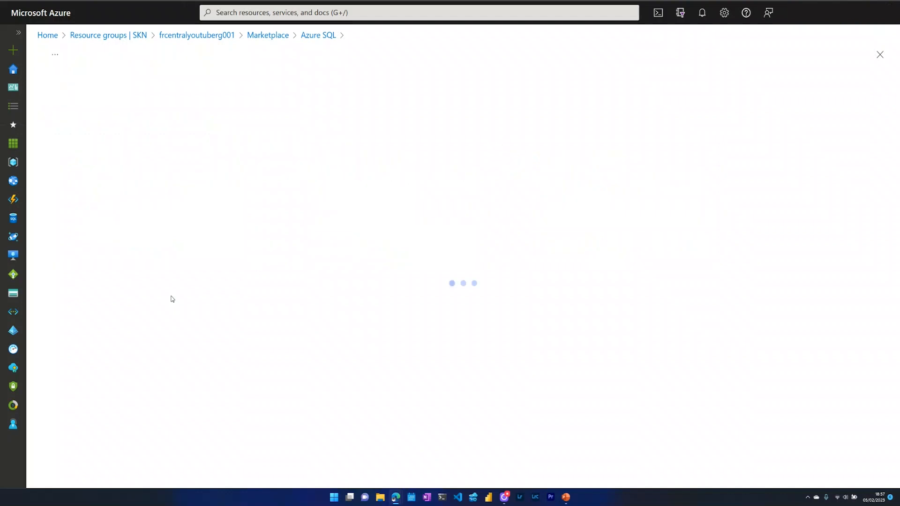
# Name the new elastic pool POOL001.
pyautogui.scroll(-1, 506, 274)
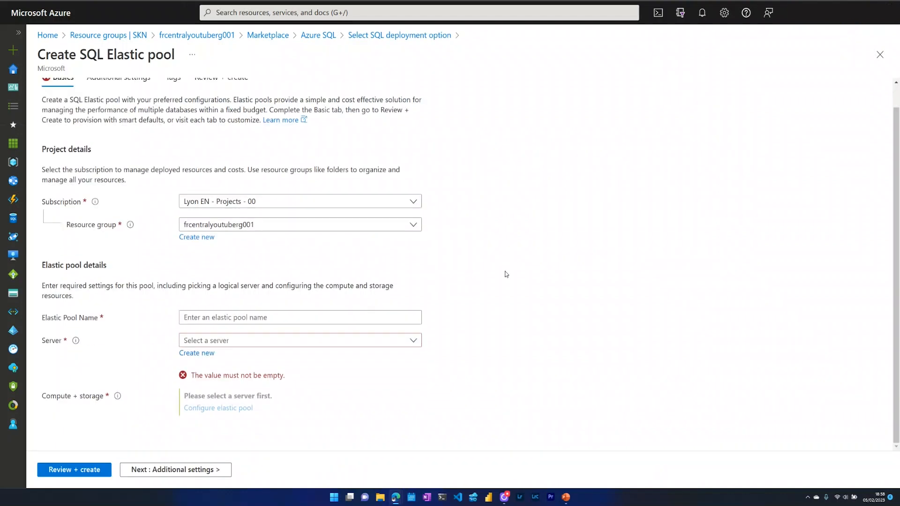
pyautogui.click(296, 320)
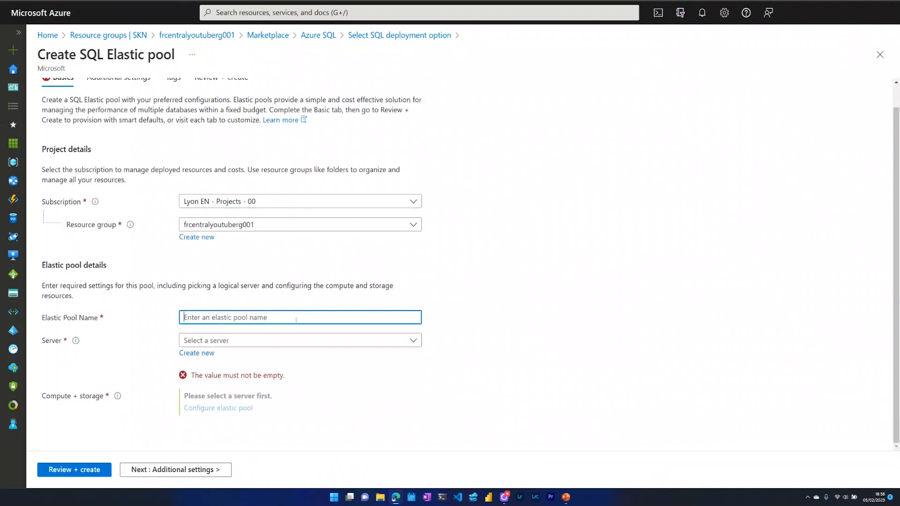
pyautogui.write('POOL001')
pyautogui.click(337, 436)
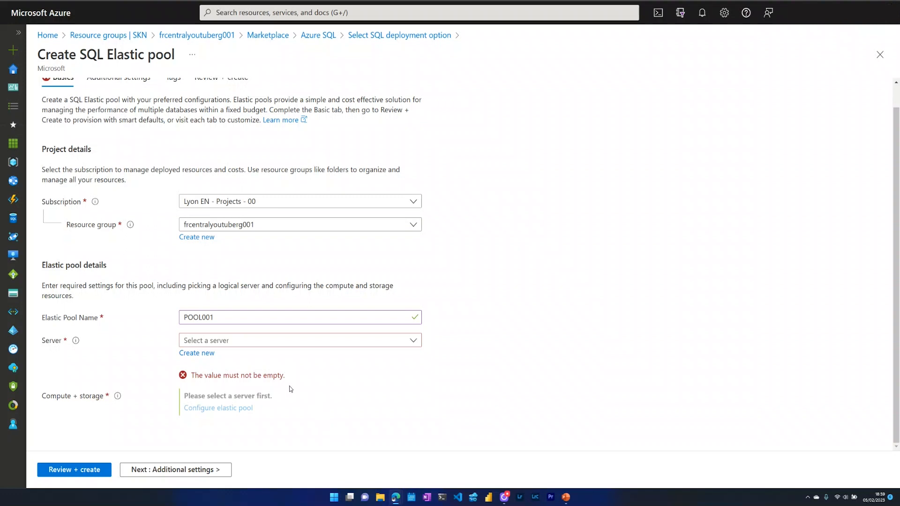
pyautogui.click(209, 356)
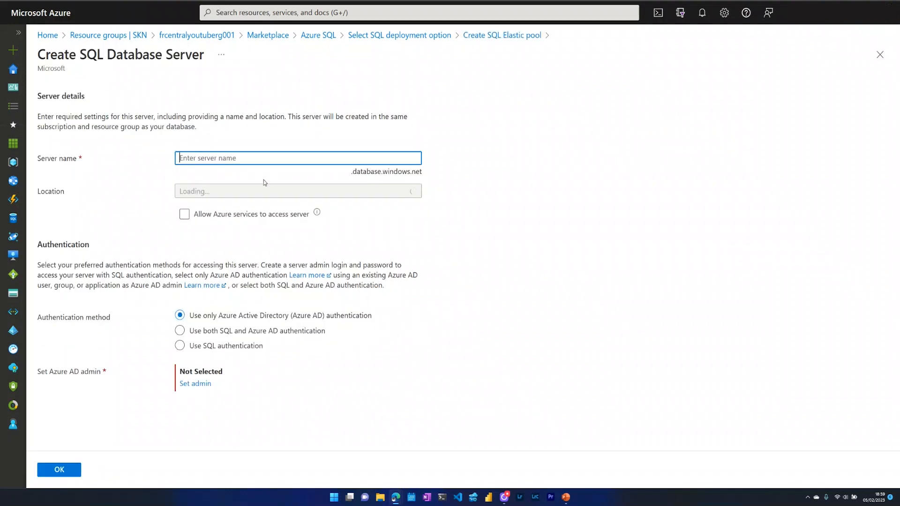
# Define server frcentralyoutubesqlsrv001 in France Central with SQL and Azure AD authentication.
pyautogui.write('frcentralyoutubesqlsrv001')
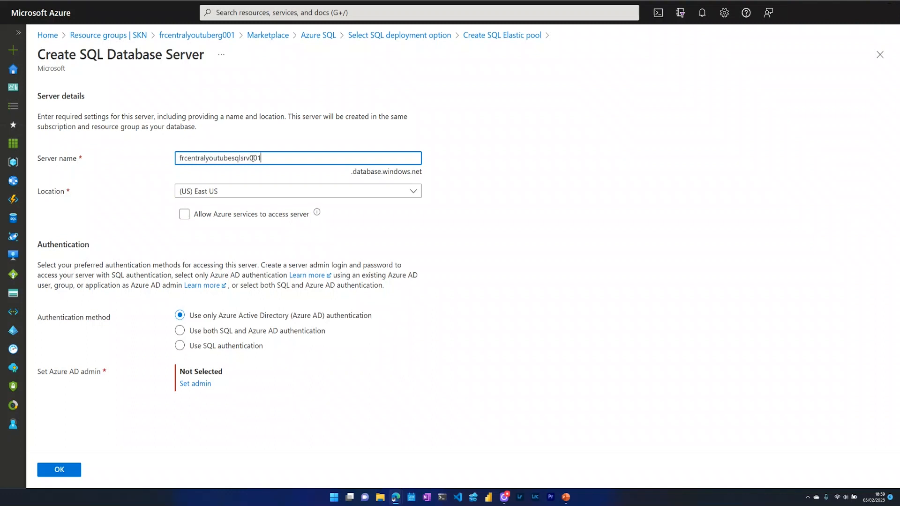
pyautogui.click(292, 191)
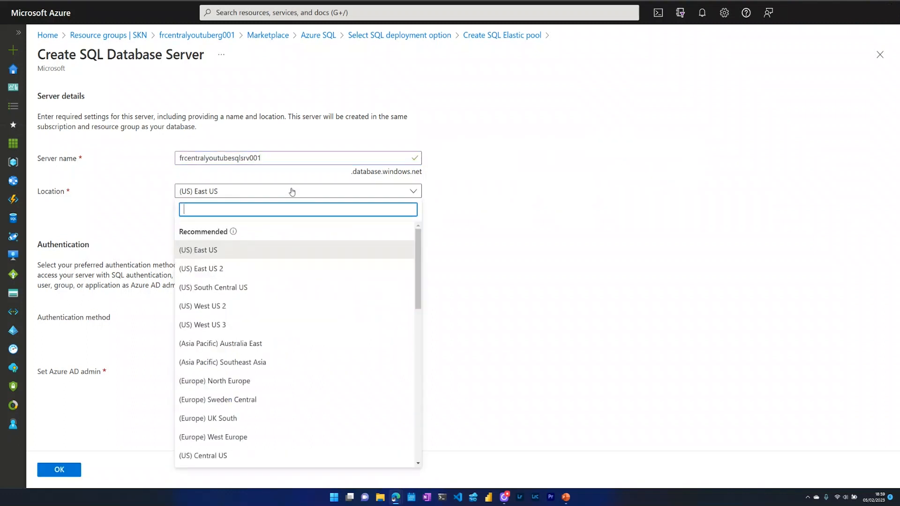
pyautogui.write('franc')
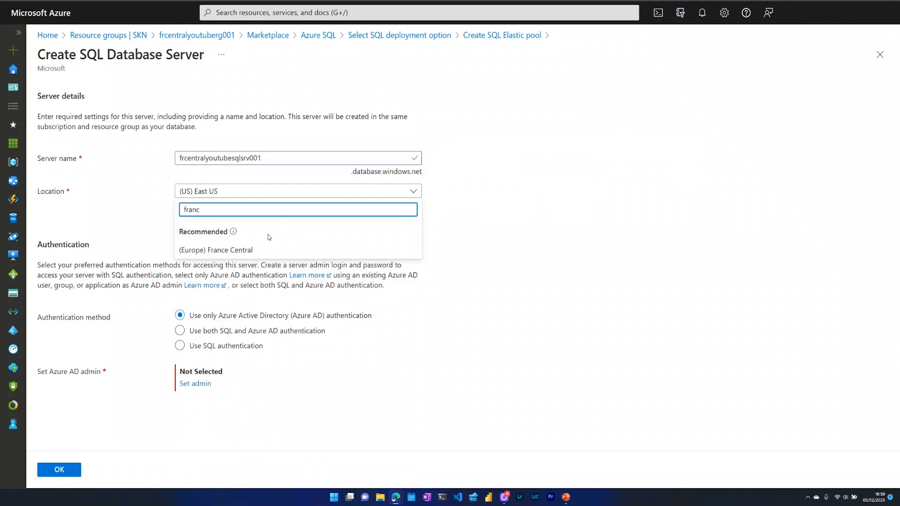
pyautogui.click(260, 250)
pyautogui.click(483, 321)
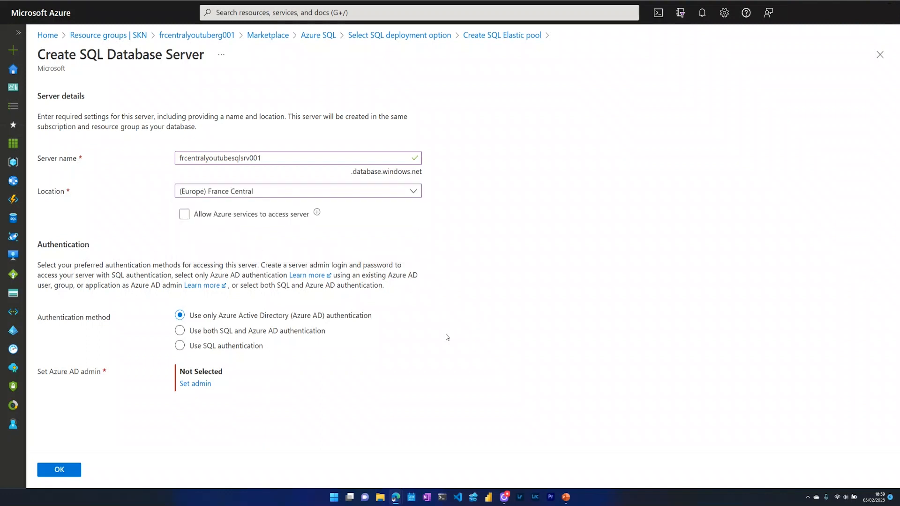
pyautogui.click(181, 331)
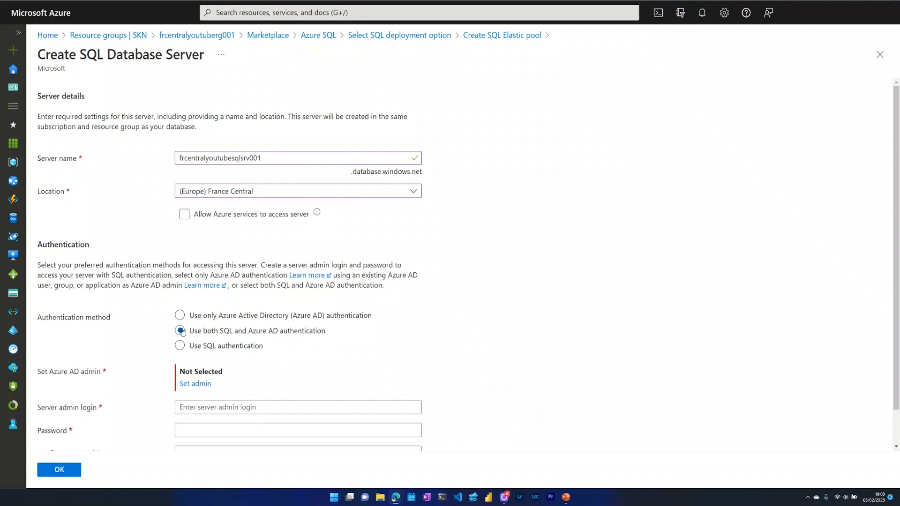
# Set admin login sqladmin and choose a directory user as Azure AD admin.
pyautogui.scroll(-1, 438, 370)
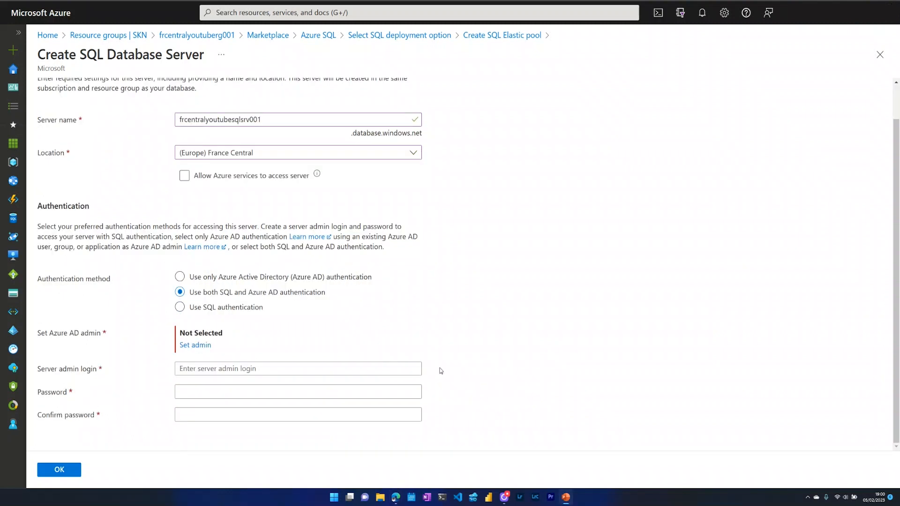
pyautogui.click(265, 371)
pyautogui.write('sqladmin')
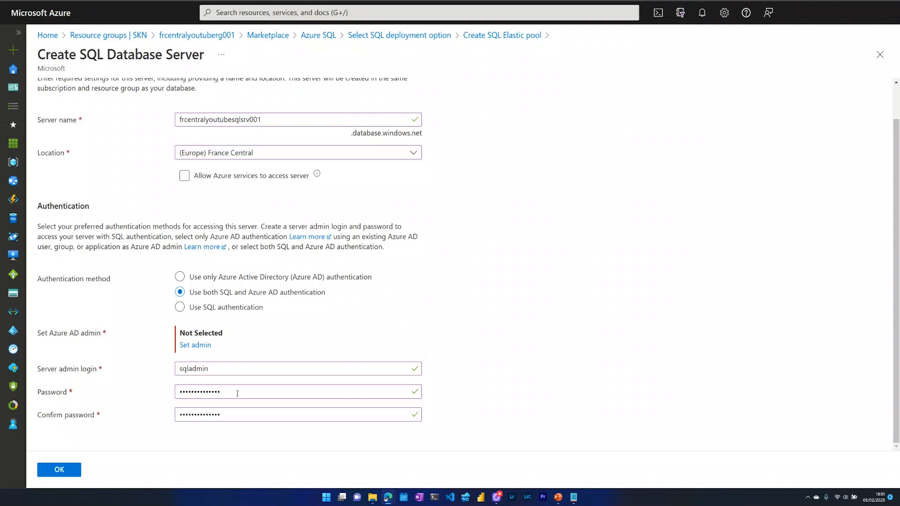
pyautogui.click(205, 346)
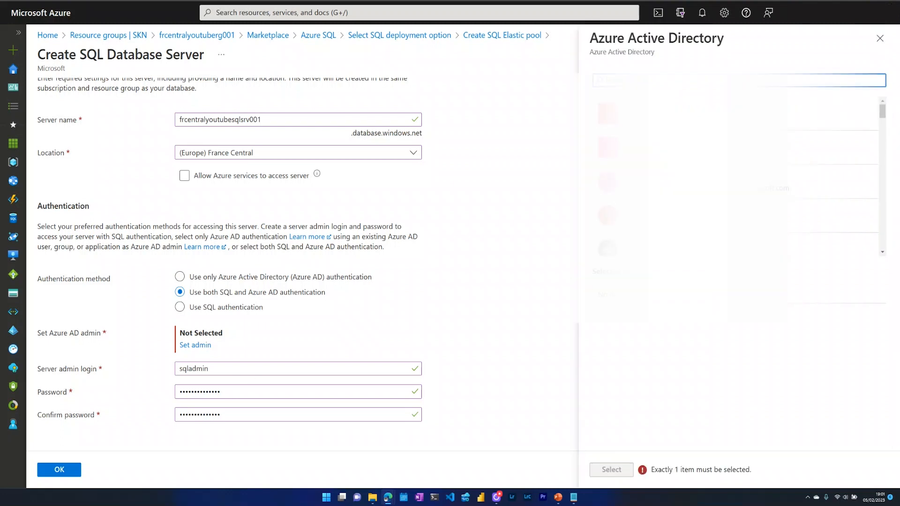
pyautogui.write('sey')
pyautogui.click(657, 115)
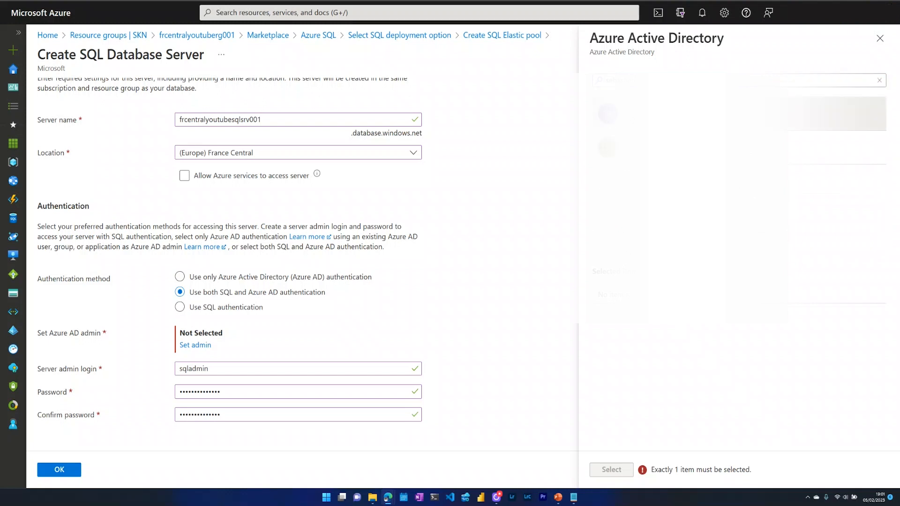
pyautogui.click(611, 470)
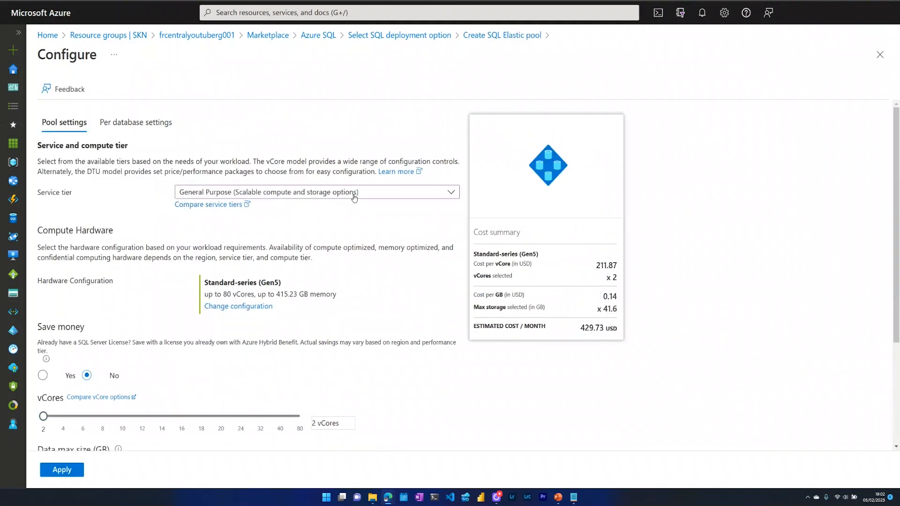
# Configure POOL001 on the Basic tier with 100 eDTUs and 9.77 GB storage.
pyautogui.click(354, 197)
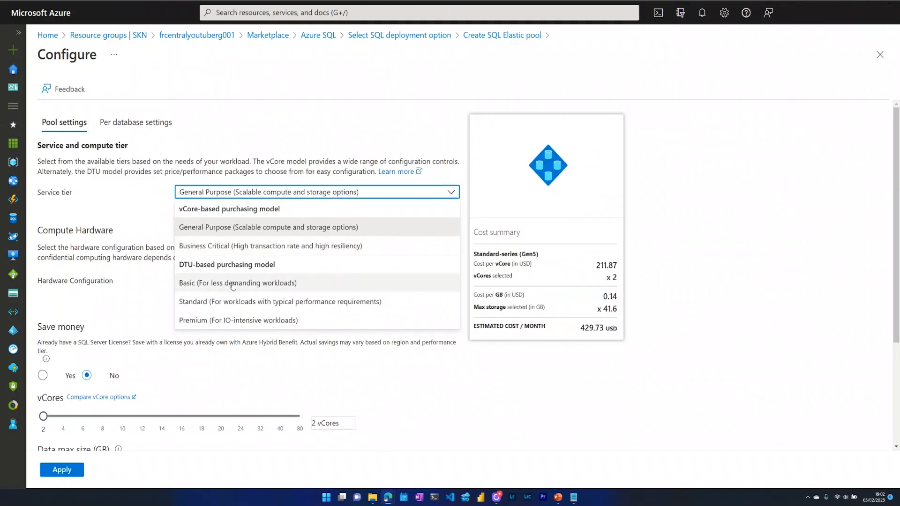
pyautogui.click(233, 282)
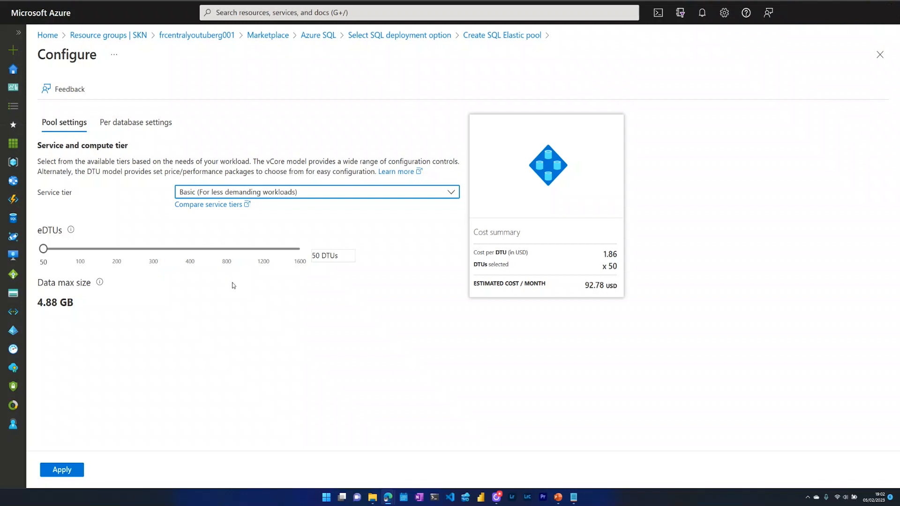
pyautogui.click(232, 283)
pyautogui.moveTo(43, 249); pyautogui.dragTo(78, 252)
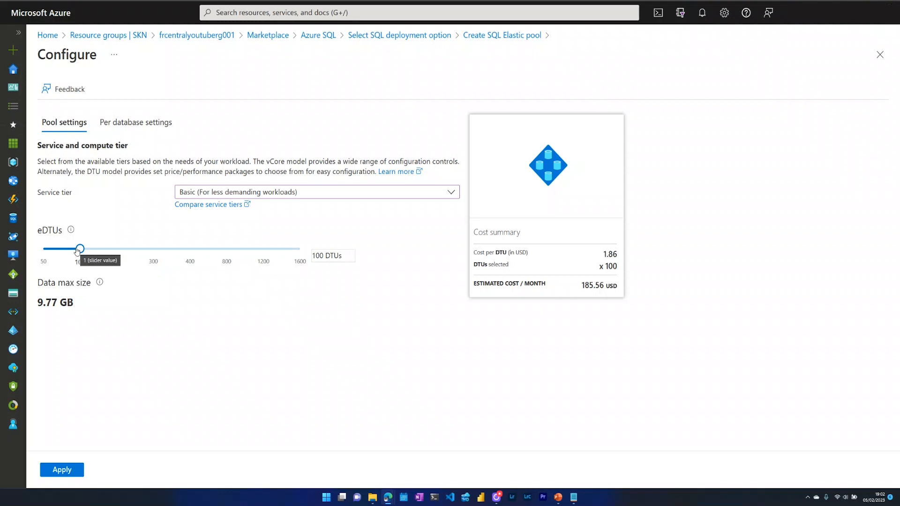
pyautogui.moveTo(30, 277)
pyautogui.mouseDown()
pyautogui.moveTo(117, 293)
pyautogui.moveTo(122, 324)
pyautogui.mouseUp()
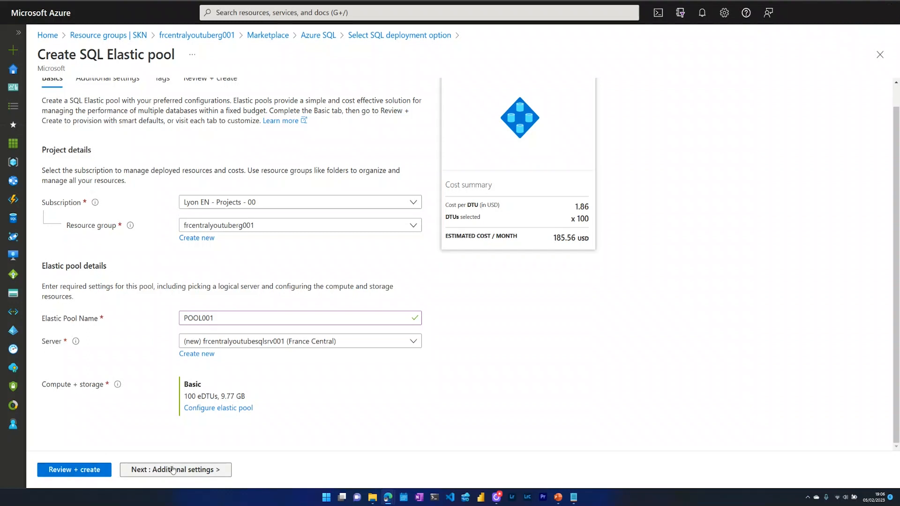
# Skip Additional settings and Tags, then create the pool and server from Review + create.
pyautogui.click(173, 470)
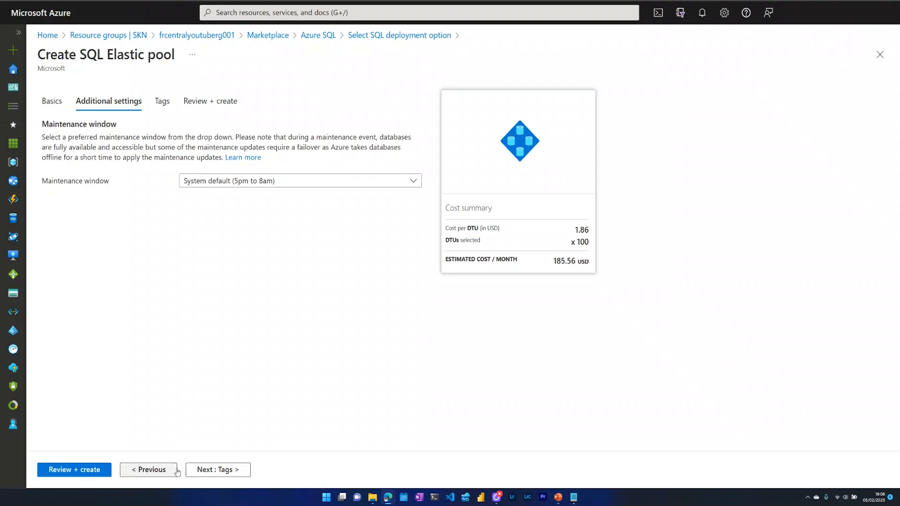
pyautogui.click(217, 470)
pyautogui.click(253, 470)
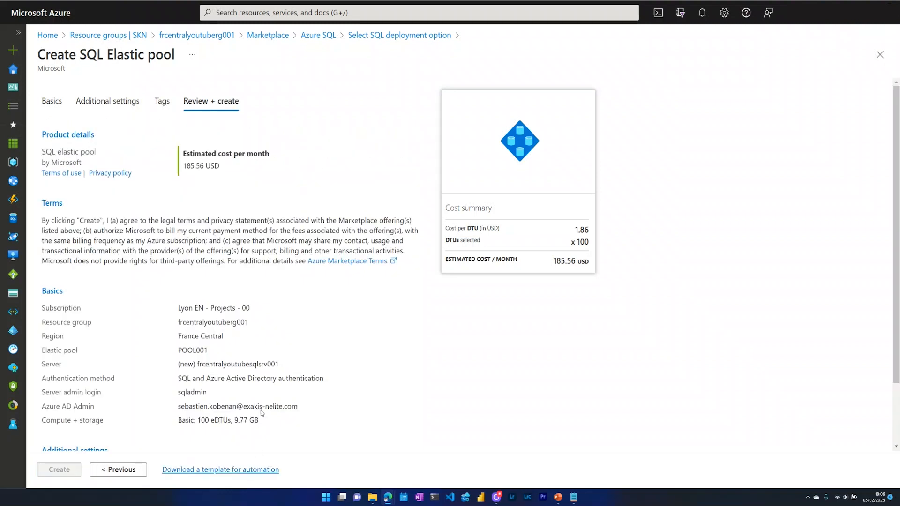
pyautogui.scroll(-2, 262, 412)
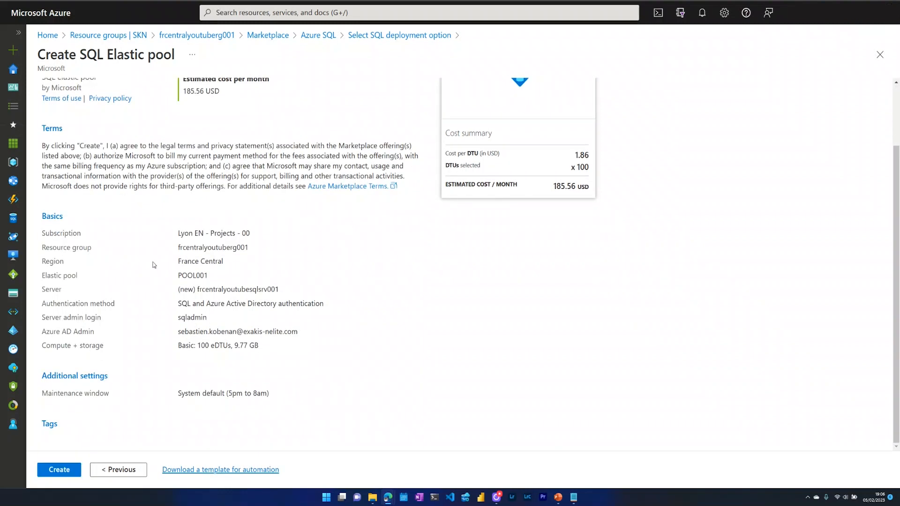
pyautogui.click(55, 470)
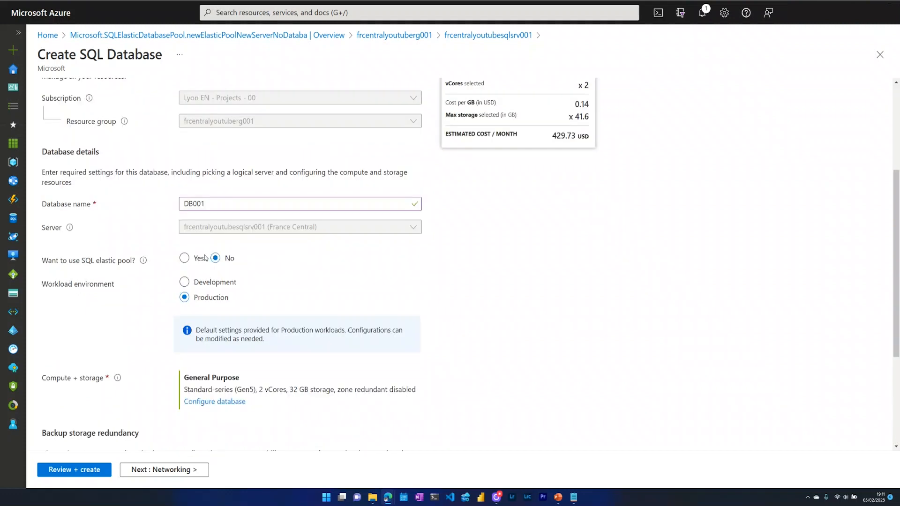
# Place database DB001 in POOL001 with locally-redundant backup storage.
pyautogui.click(184, 258)
pyautogui.scroll(-1, 282, 332)
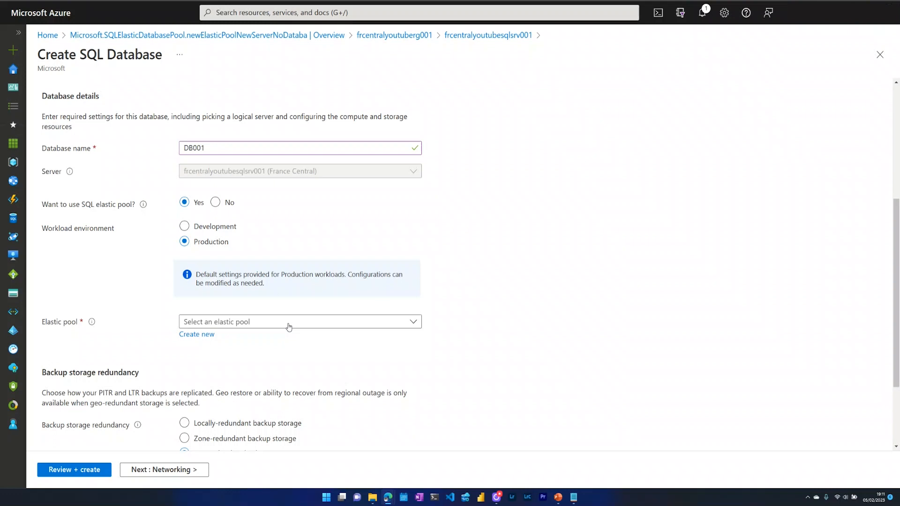
pyautogui.click(288, 325)
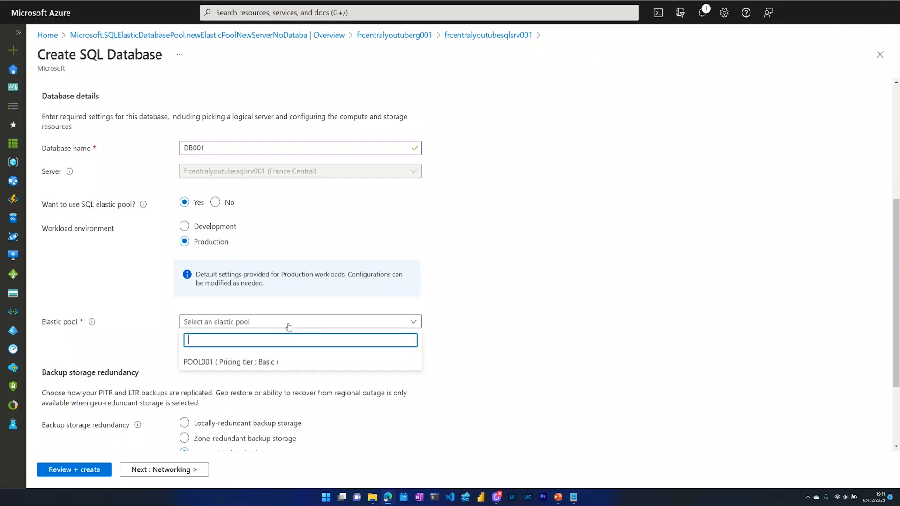
pyautogui.click(253, 362)
pyautogui.scroll(-2, 235, 337)
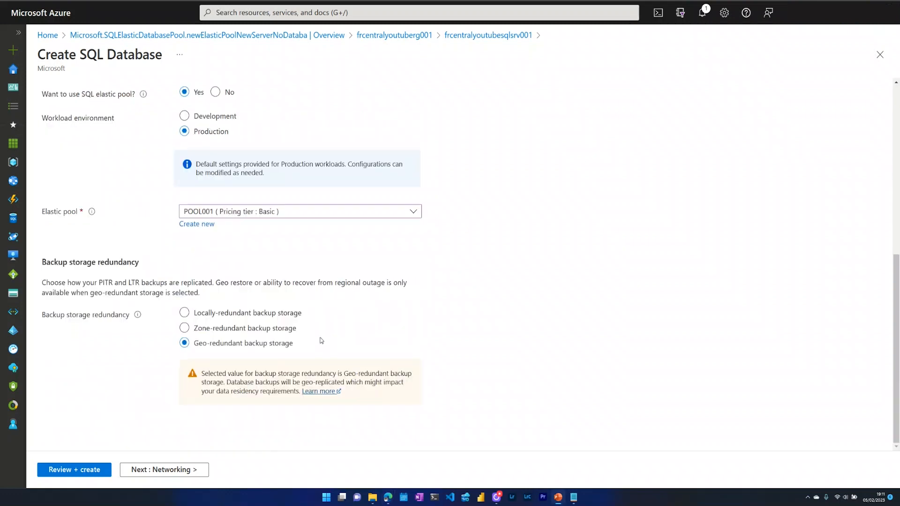
pyautogui.click(225, 317)
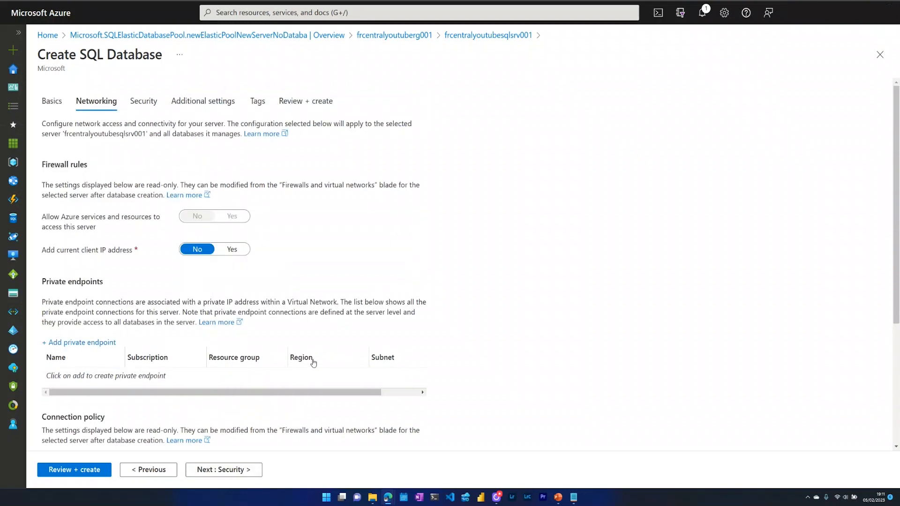
# Use the AdventureWorksLT sample data and create DB001.
pyautogui.scroll(-3, 318, 368)
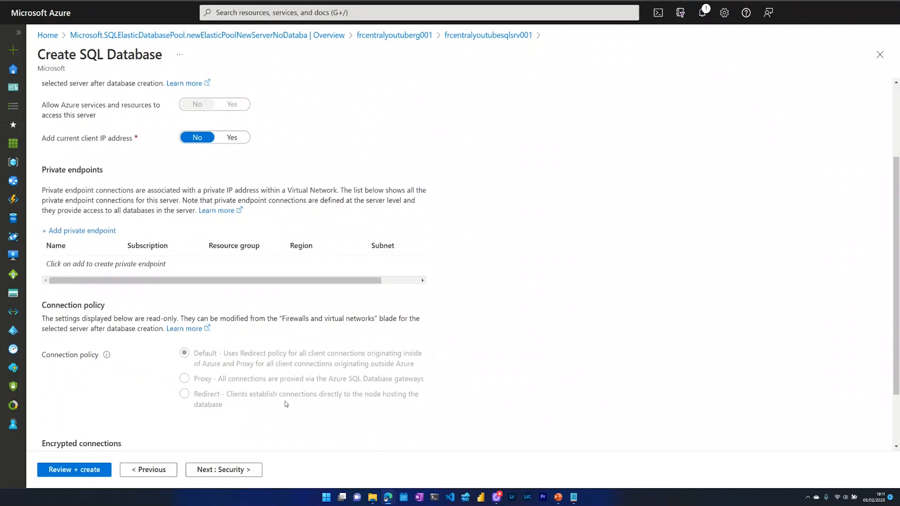
pyautogui.scroll(-2, 295, 399)
pyautogui.click(244, 471)
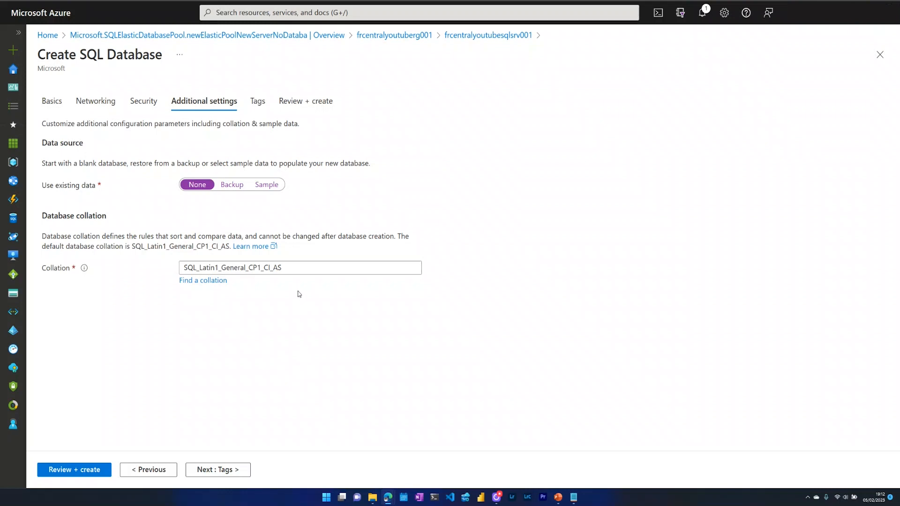
pyautogui.click(266, 184)
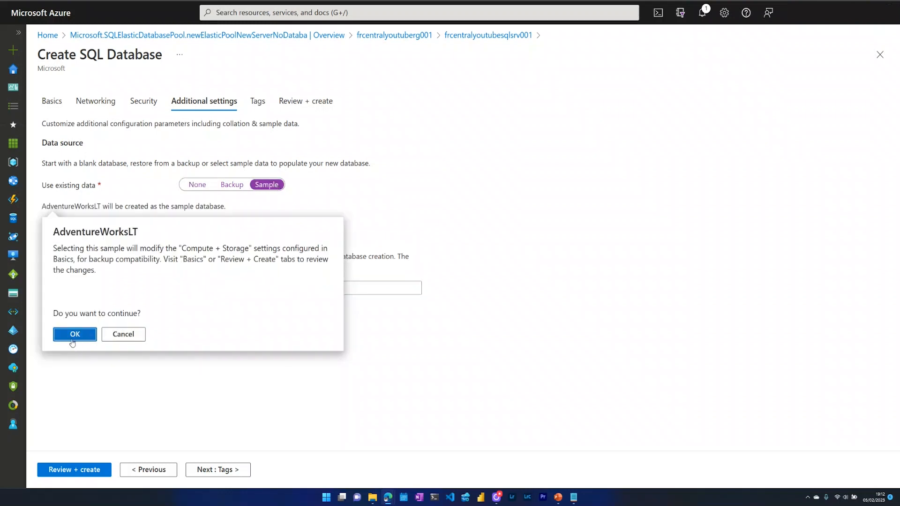
pyautogui.click(75, 333)
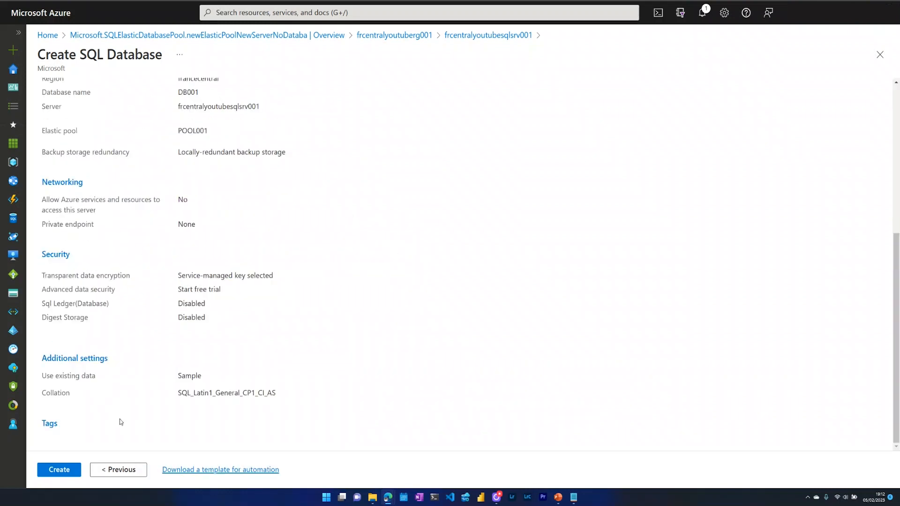
pyautogui.click(64, 471)
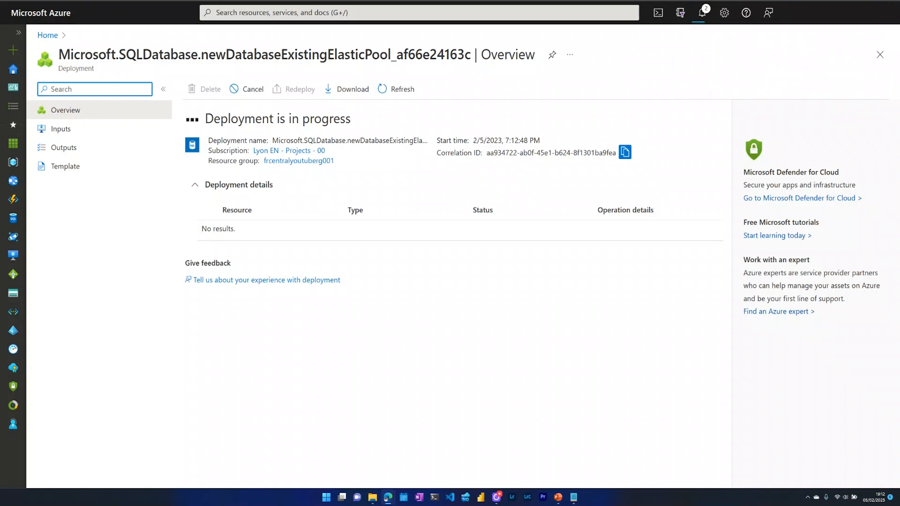
pyautogui.click(300, 162)
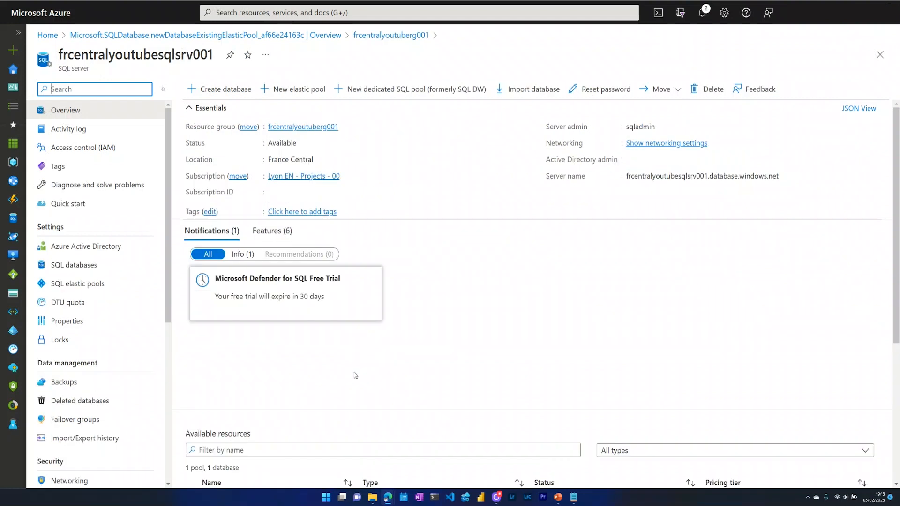
# Review the server's SQL databases and elastic pools, then the resource group's resources.
pyautogui.click(95, 274)
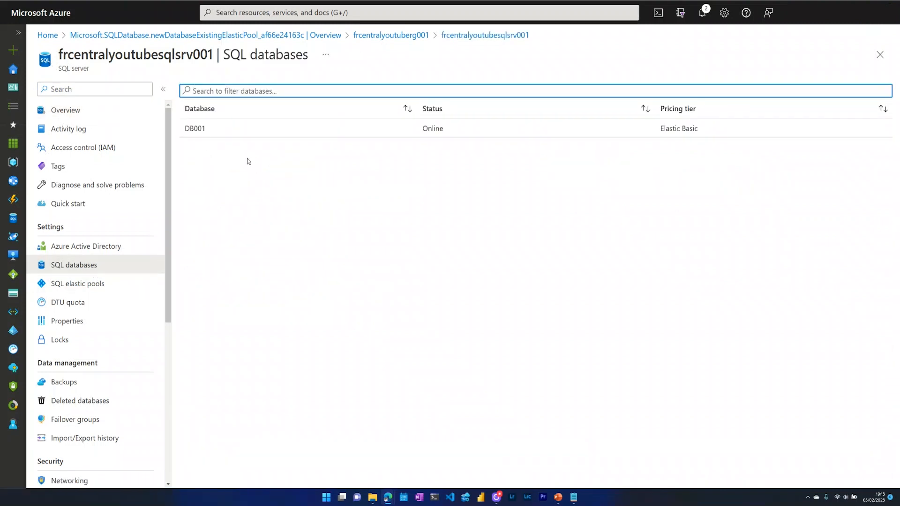
pyautogui.click(242, 280)
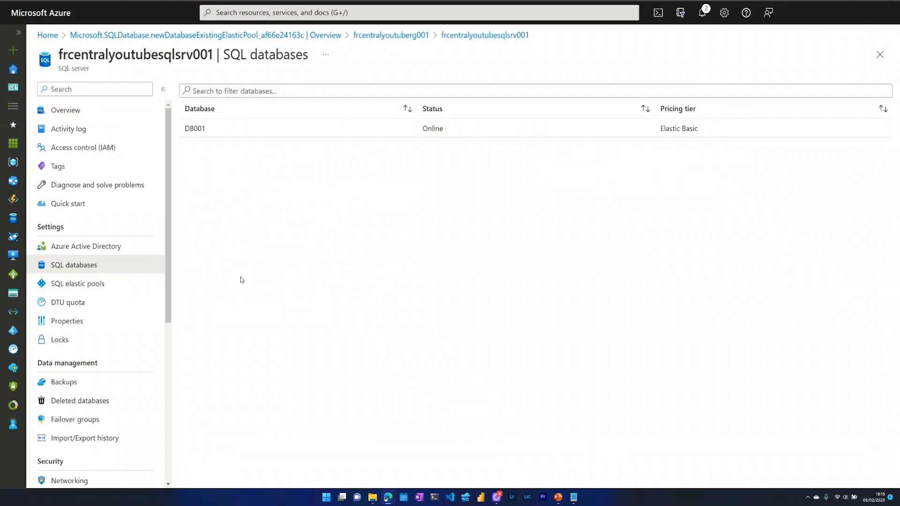
pyautogui.click(108, 283)
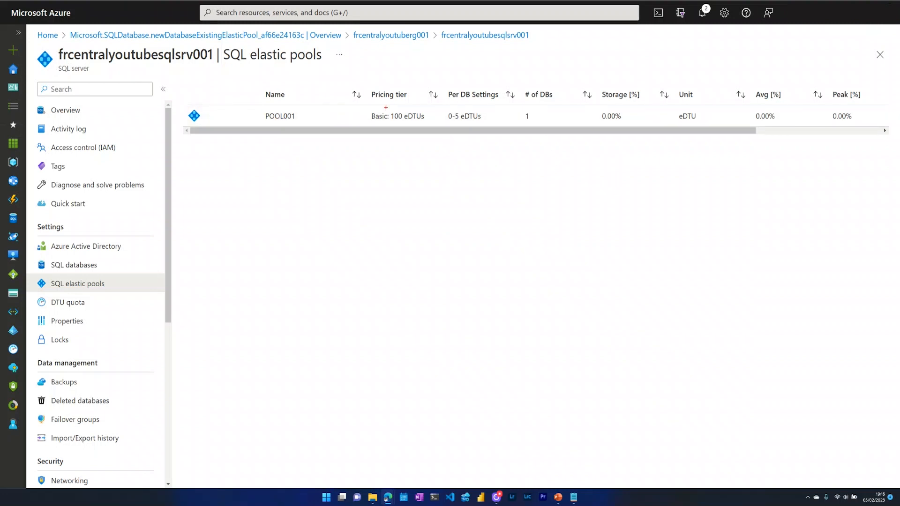
pyautogui.moveTo(382, 113); pyautogui.dragTo(416, 94)
pyautogui.moveTo(614, 114); pyautogui.dragTo(638, 93)
pyautogui.moveTo(767, 107); pyautogui.dragTo(786, 78)
pyautogui.moveTo(845, 101); pyautogui.dragTo(866, 78)
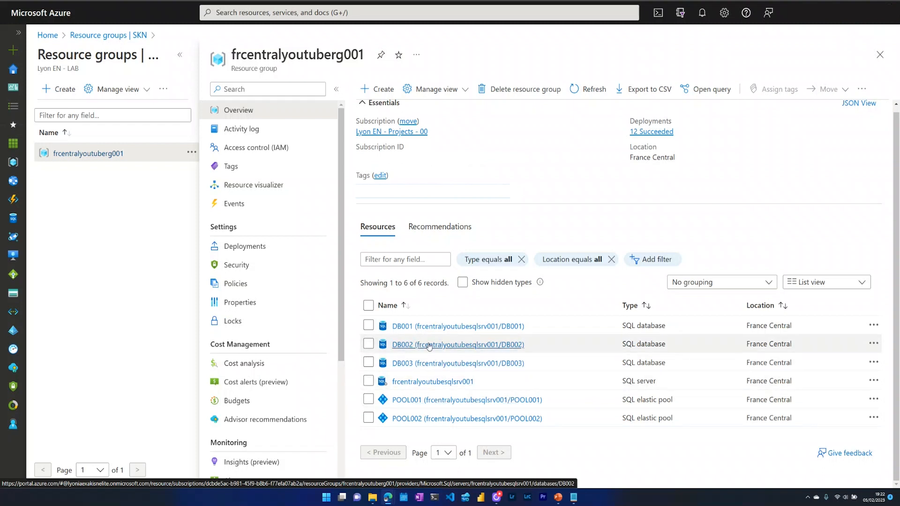
# Remove DB002 from POOL001's database list and save the pool.
pyautogui.click(434, 401)
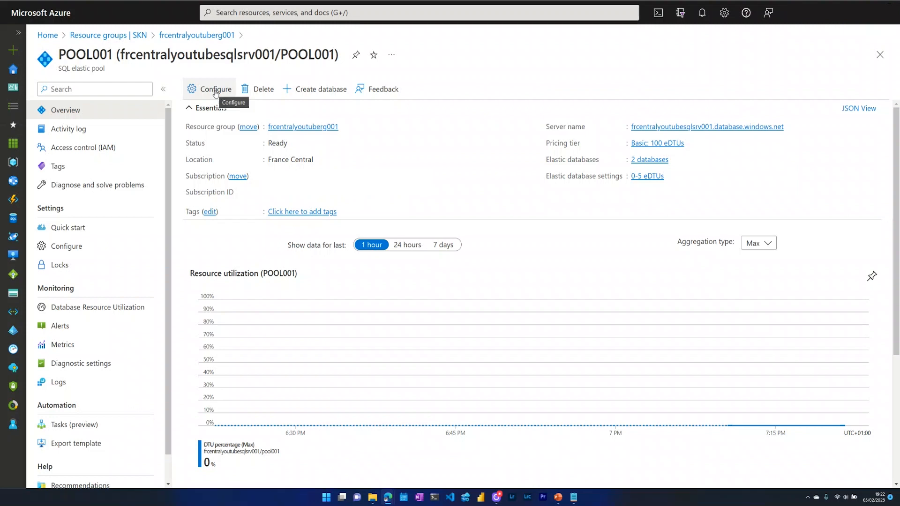
pyautogui.click(216, 90)
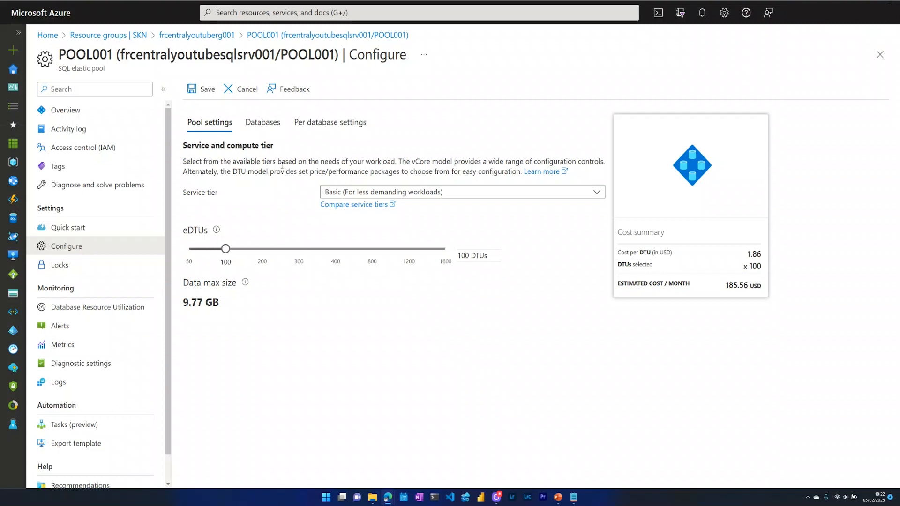
pyautogui.click(274, 121)
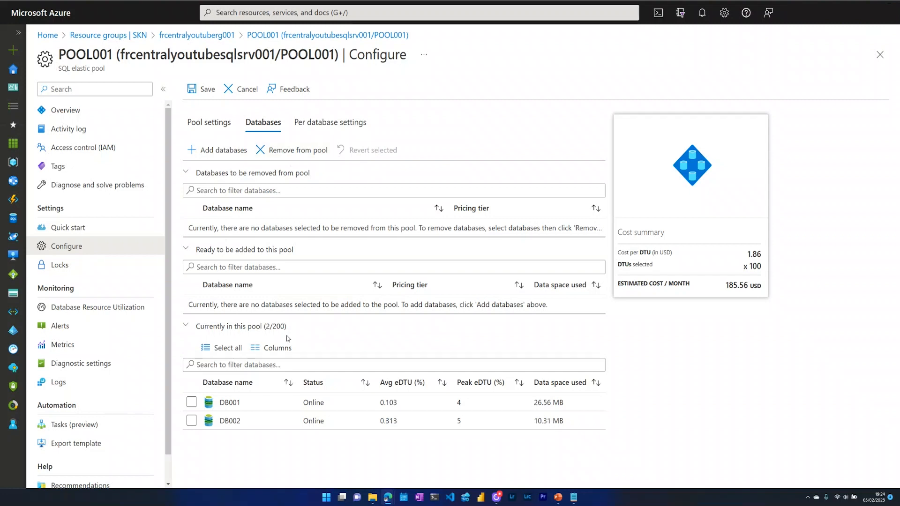
pyautogui.click(192, 421)
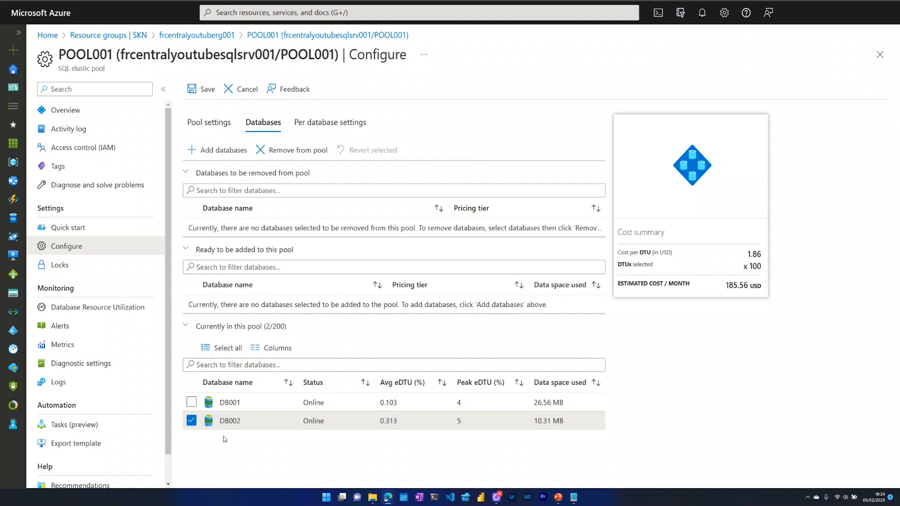
pyautogui.click(288, 153)
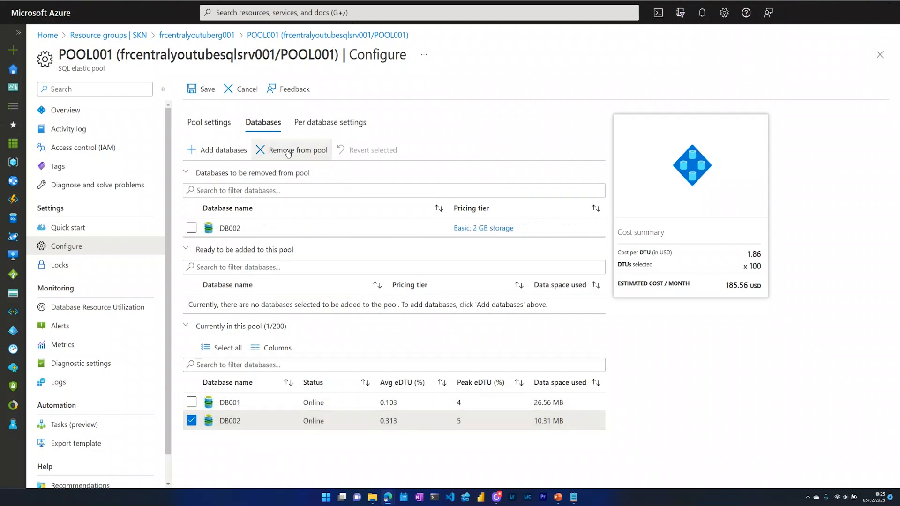
pyautogui.click(201, 89)
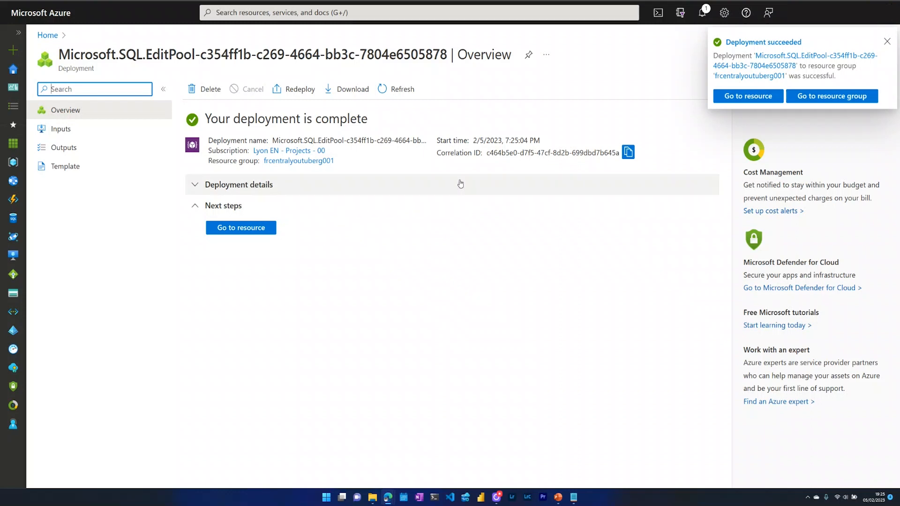
pyautogui.click(314, 161)
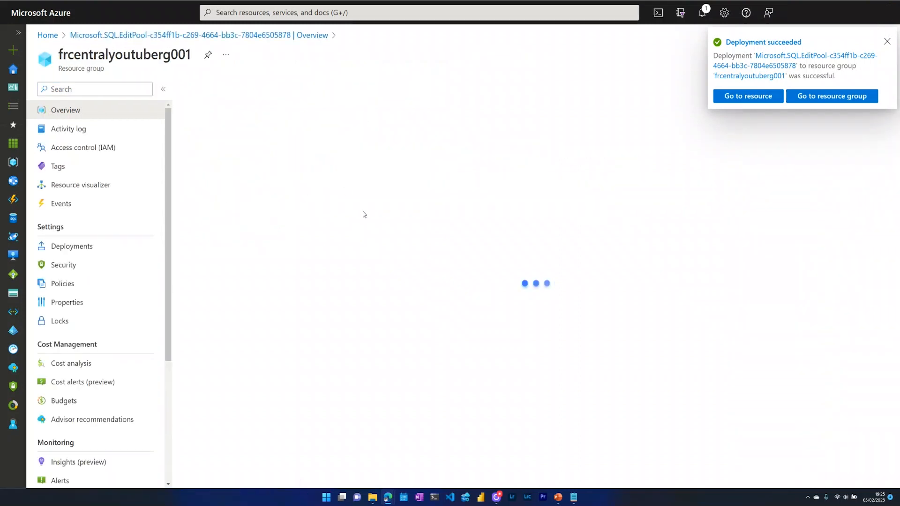
# Open POOL002's Databases configuration and begin adding databases.
pyautogui.click(280, 373)
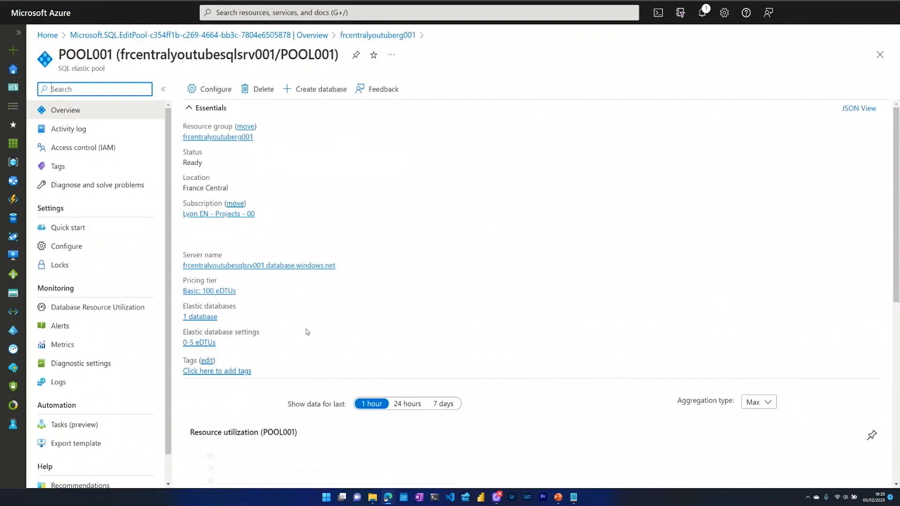
pyautogui.click(87, 249)
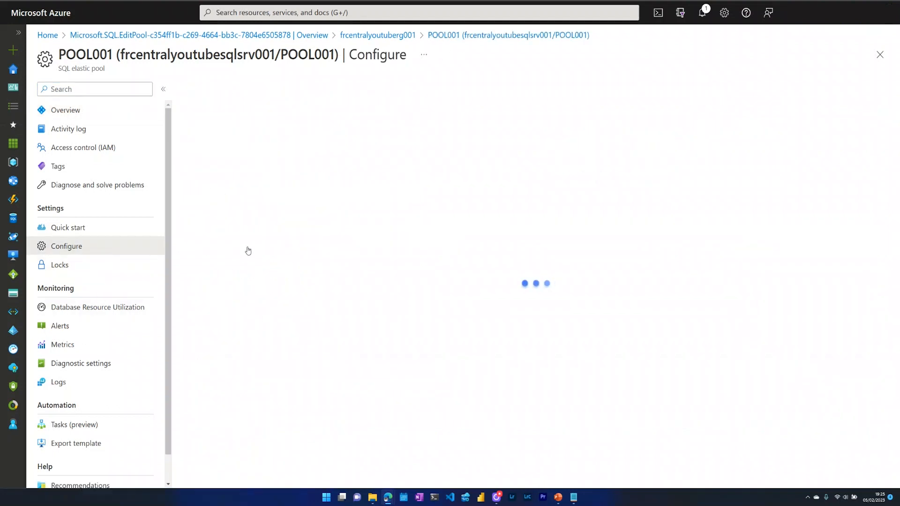
pyautogui.click(272, 130)
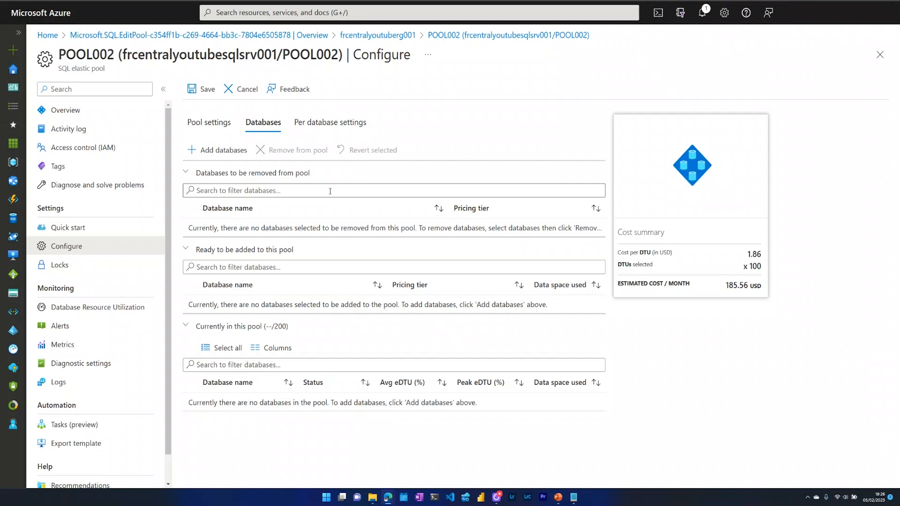
pyautogui.click(217, 151)
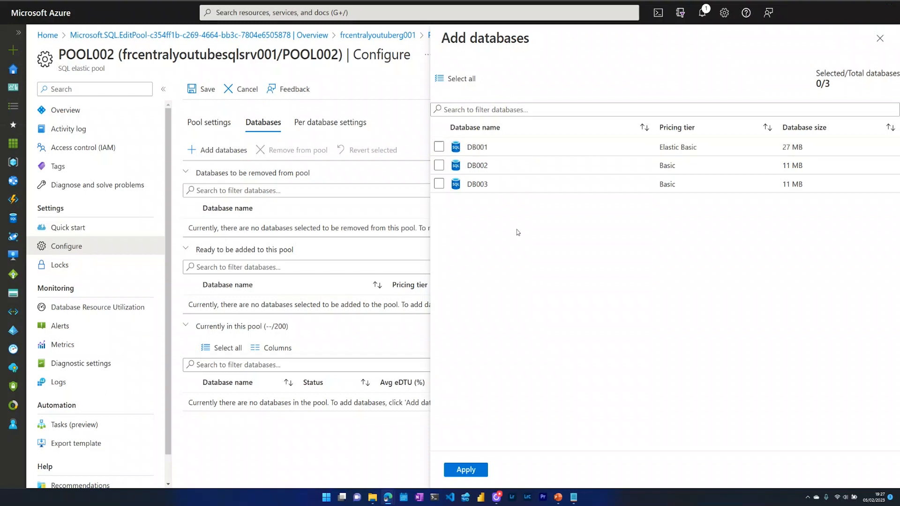
# Select DB002 and DB003 to add to POOL002.
pyautogui.click(439, 165)
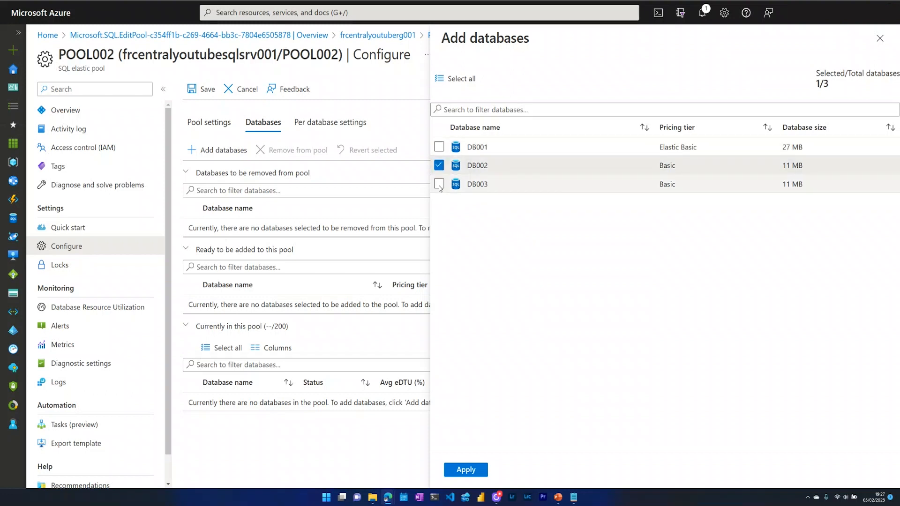
pyautogui.click(439, 185)
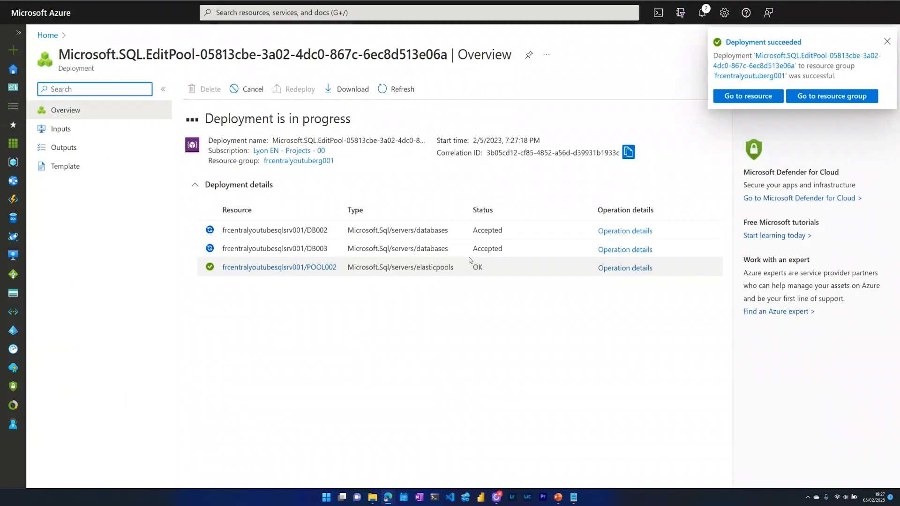
# Confirm DB002 and DB003 now appear in POOL002's database list (2/200).
pyautogui.click(260, 229)
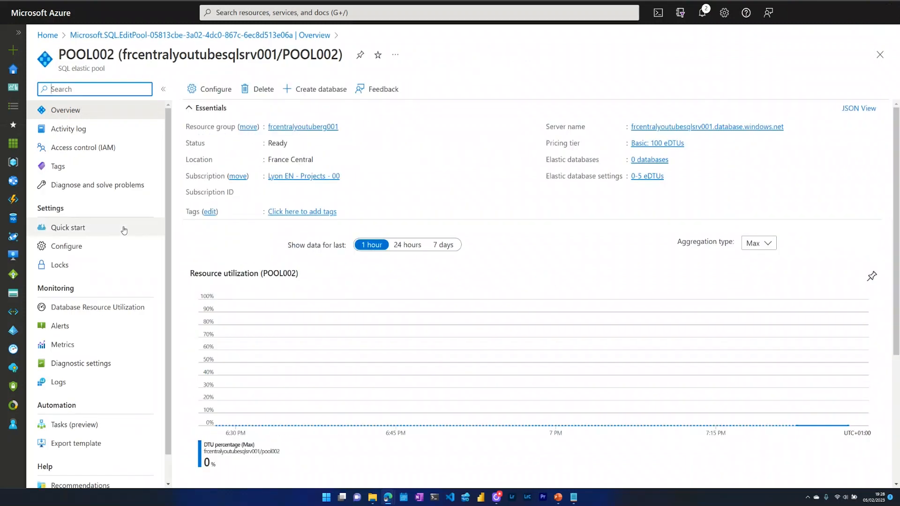
pyautogui.click(88, 247)
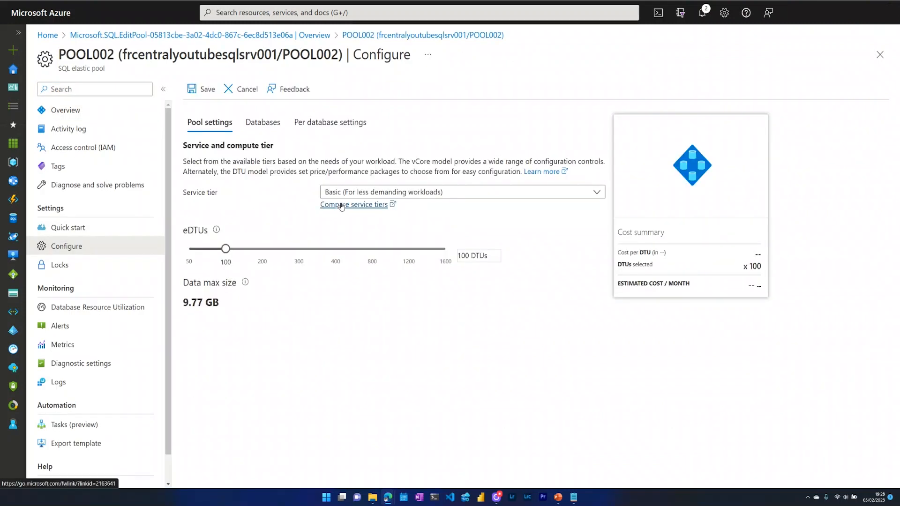
pyautogui.click(263, 122)
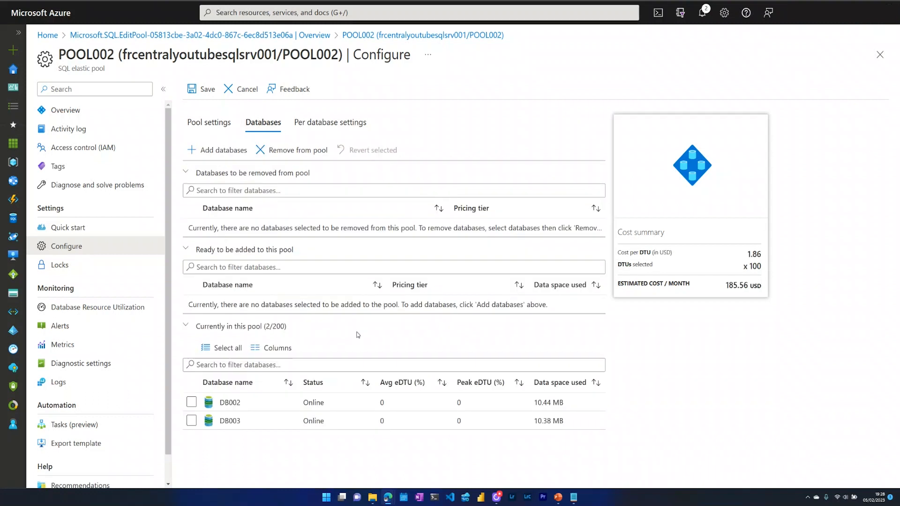